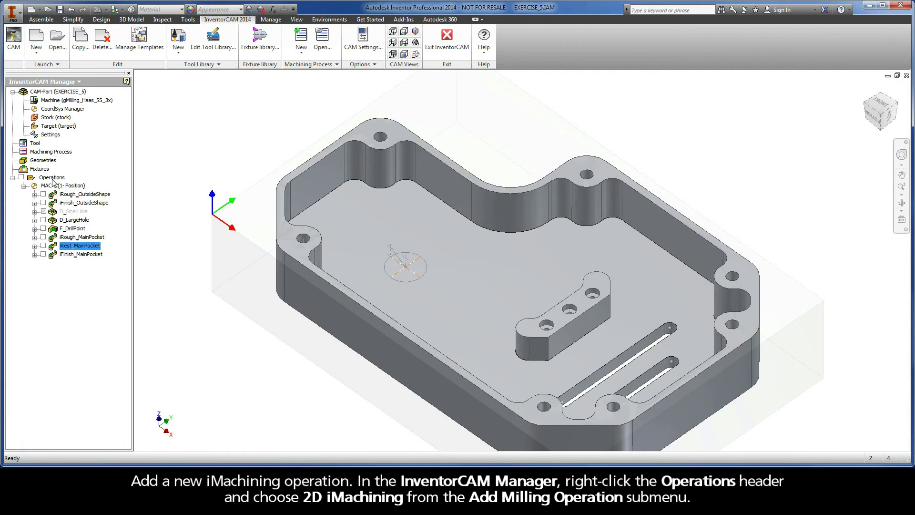
# Add a 2D iMachining operation from the Operations menu's Add Milling Operation list.
pyautogui.rightClick(52, 179)
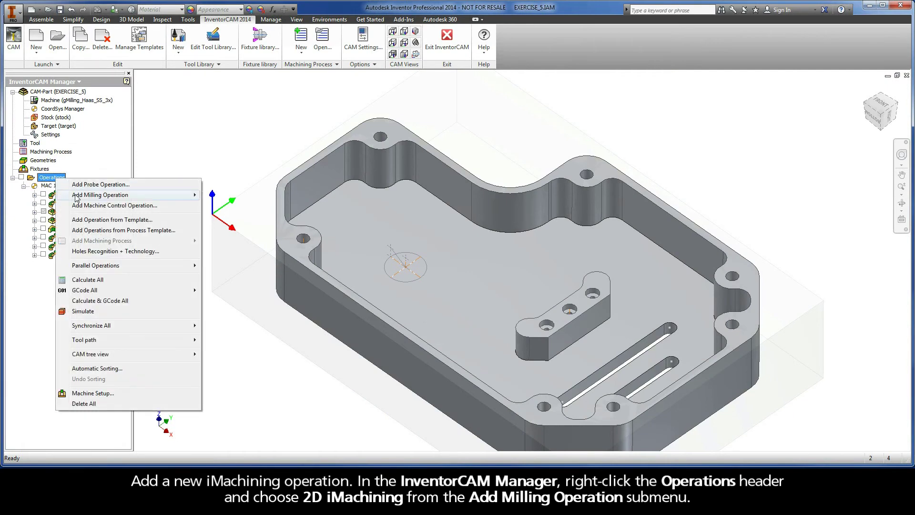
pyautogui.moveTo(77, 196)
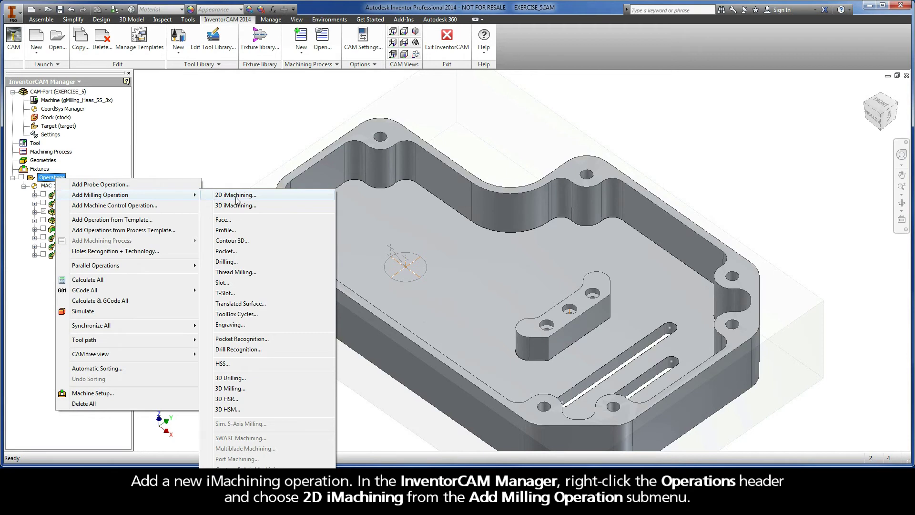
pyautogui.click(252, 197)
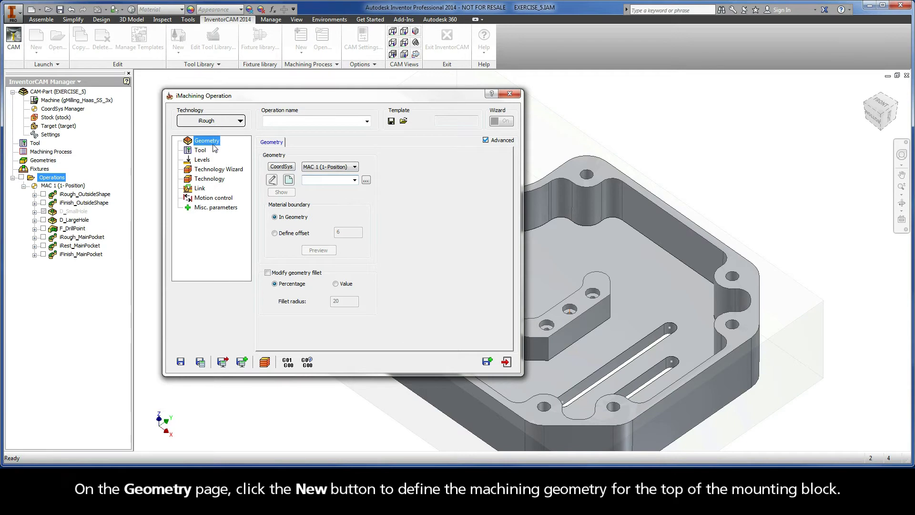
# Create geometry contour3 by chaining the island's top edge at constant Z, marked as an open chain.
pyautogui.click(289, 180)
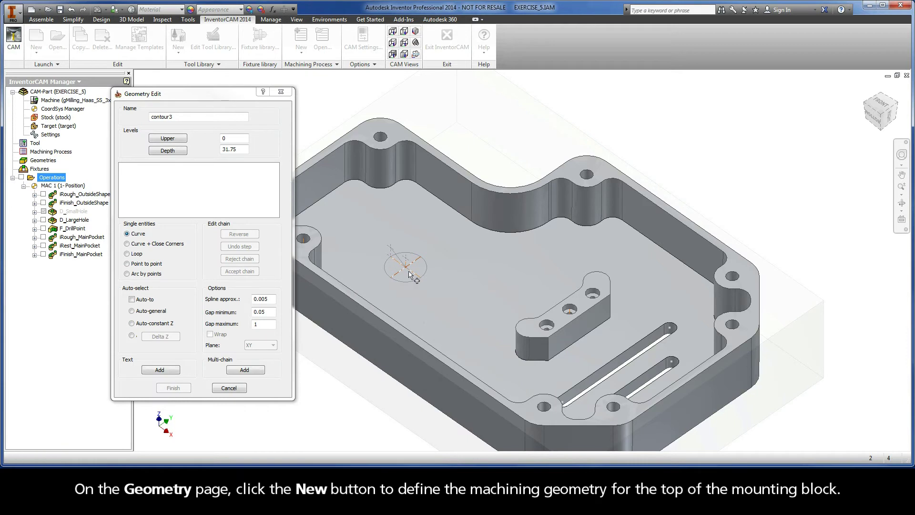
pyautogui.click(602, 299)
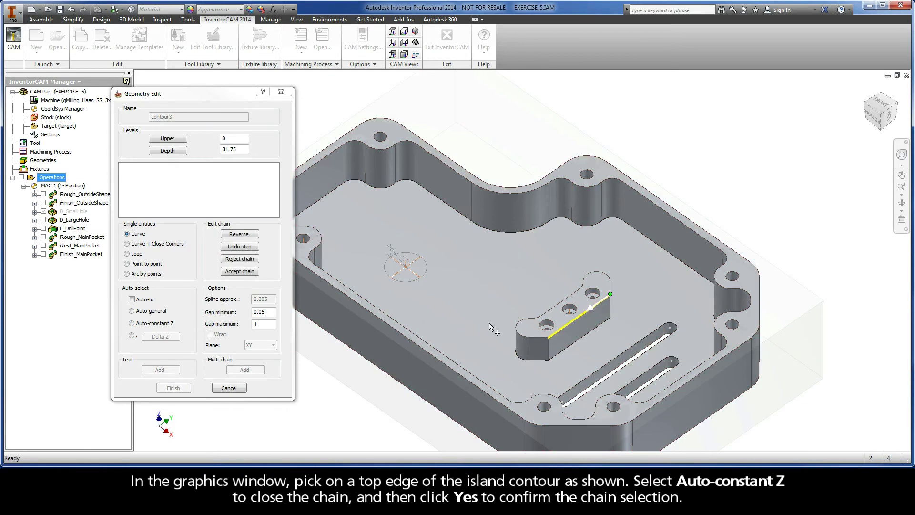
pyautogui.click(132, 323)
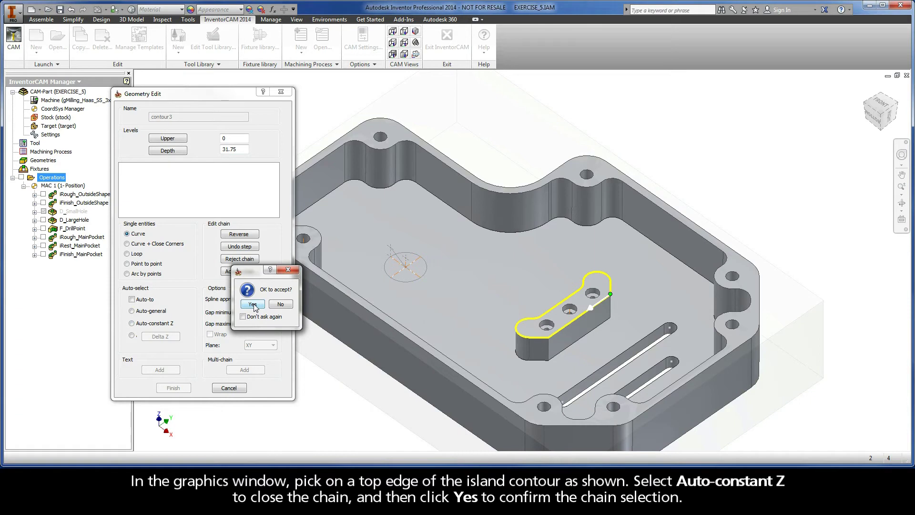
pyautogui.click(252, 304)
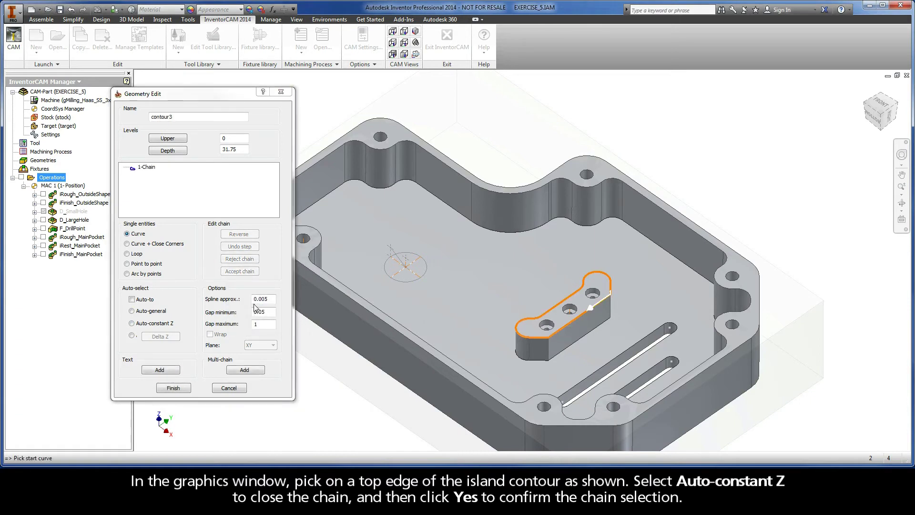
pyautogui.click(146, 168)
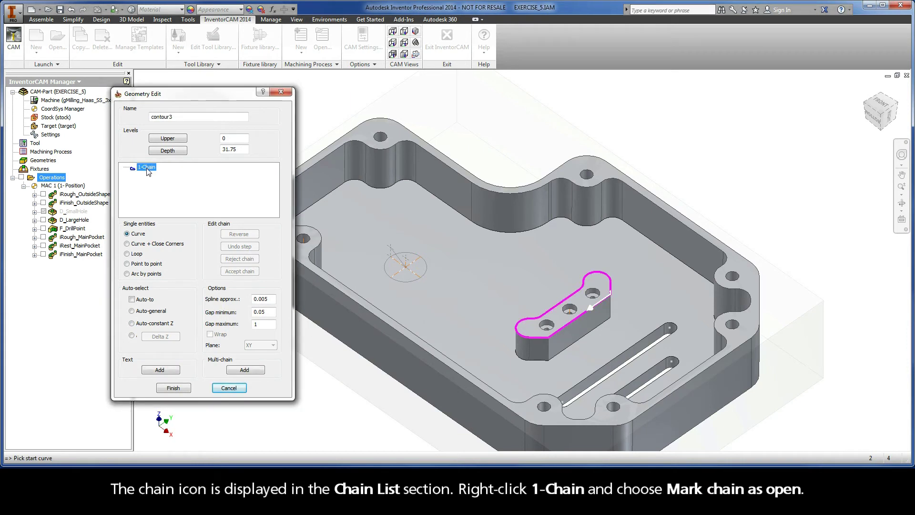
pyautogui.rightClick(147, 171)
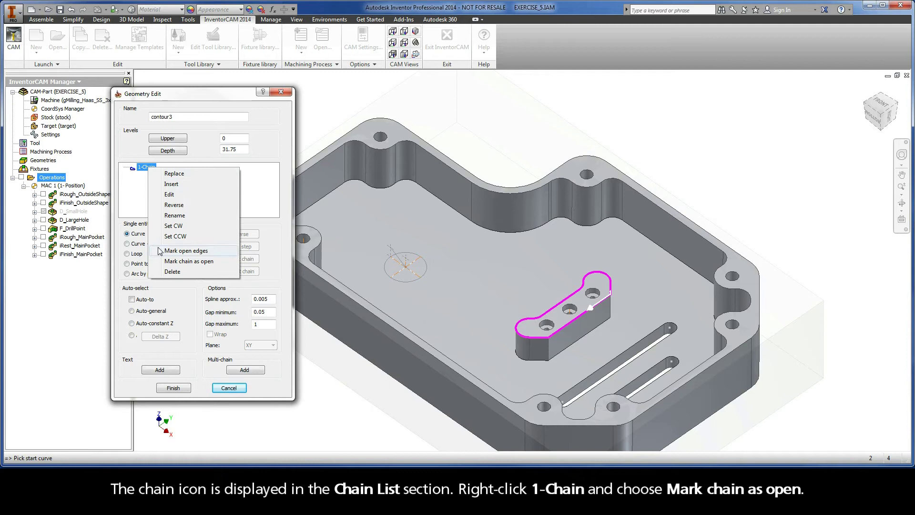
pyautogui.click(212, 264)
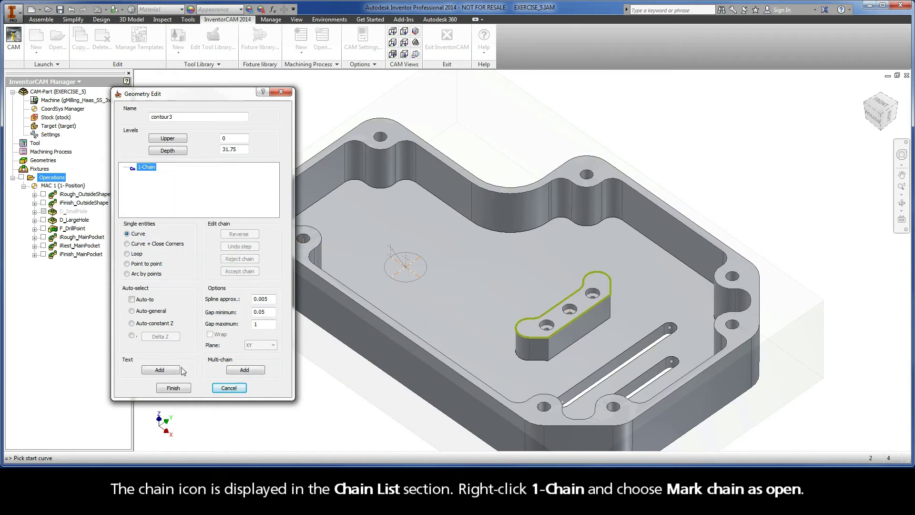
pyautogui.click(174, 388)
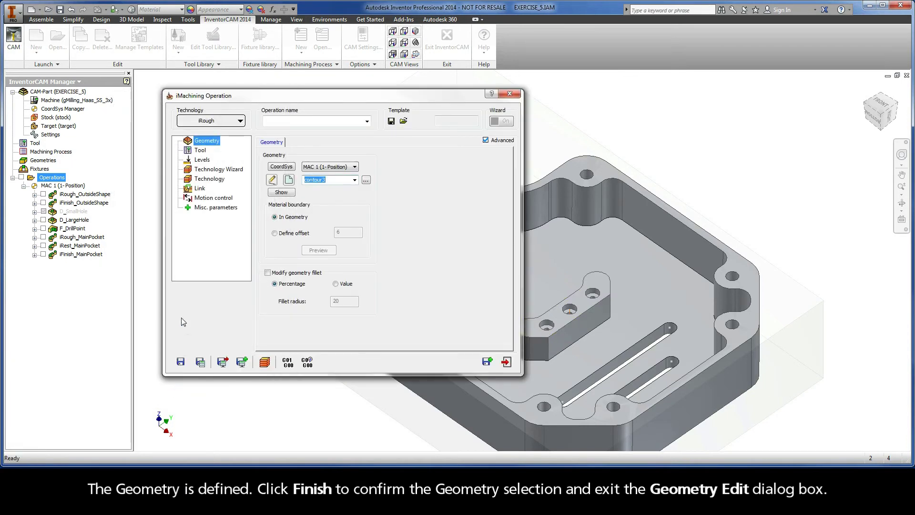
# Assign tool 2, the 6.5 mm end mill, from the Part Tool Table.
pyautogui.click(201, 150)
pyautogui.click(318, 275)
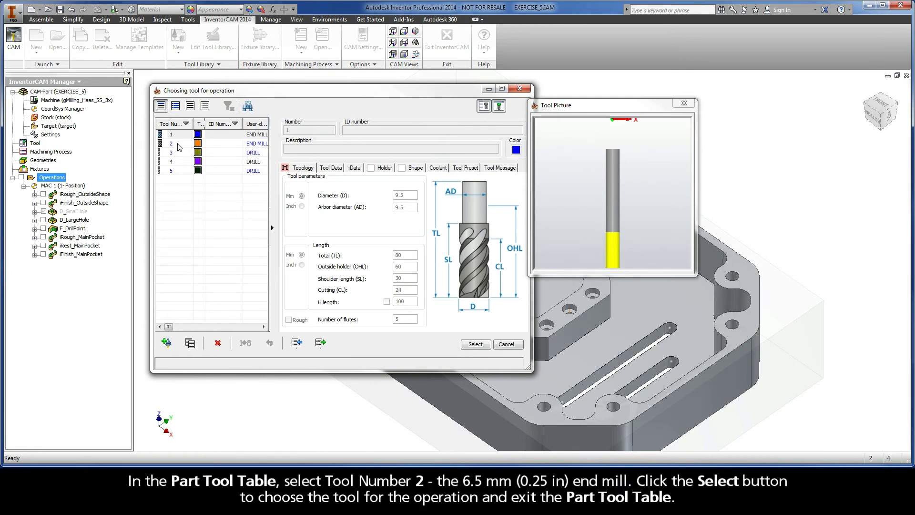
pyautogui.click(178, 143)
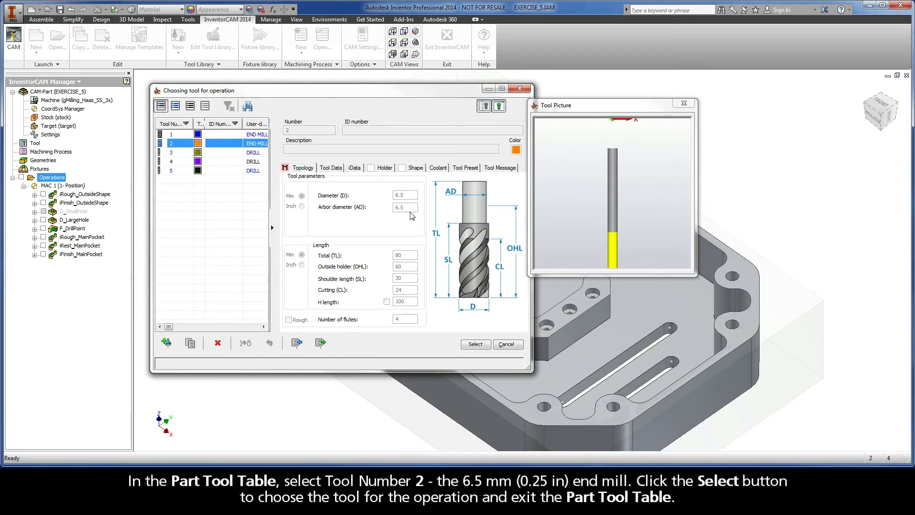
pyautogui.click(474, 344)
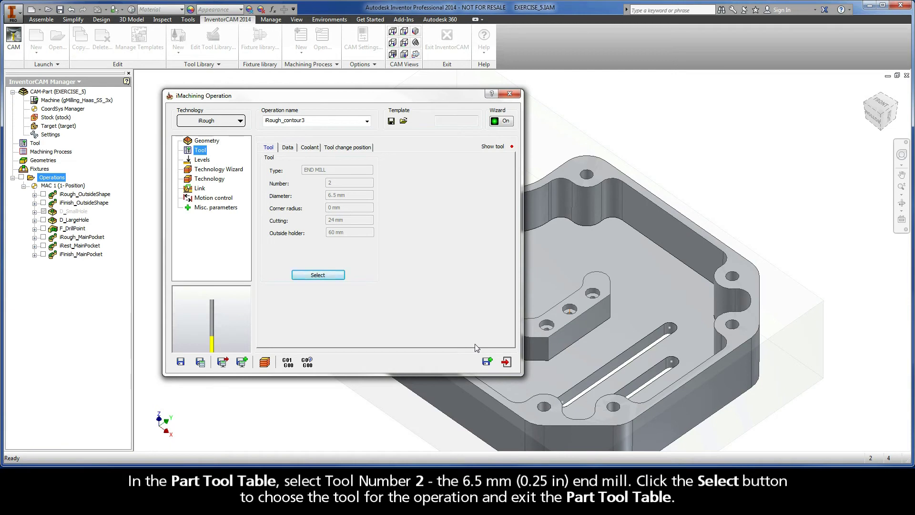
pyautogui.click(205, 160)
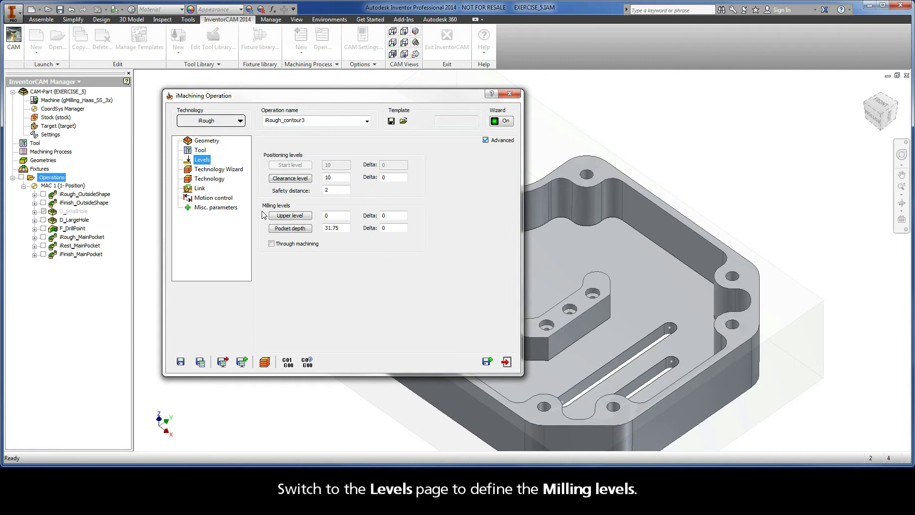
# Set the upper milling level to 0 by picking the block's top face.
pyautogui.click(291, 216)
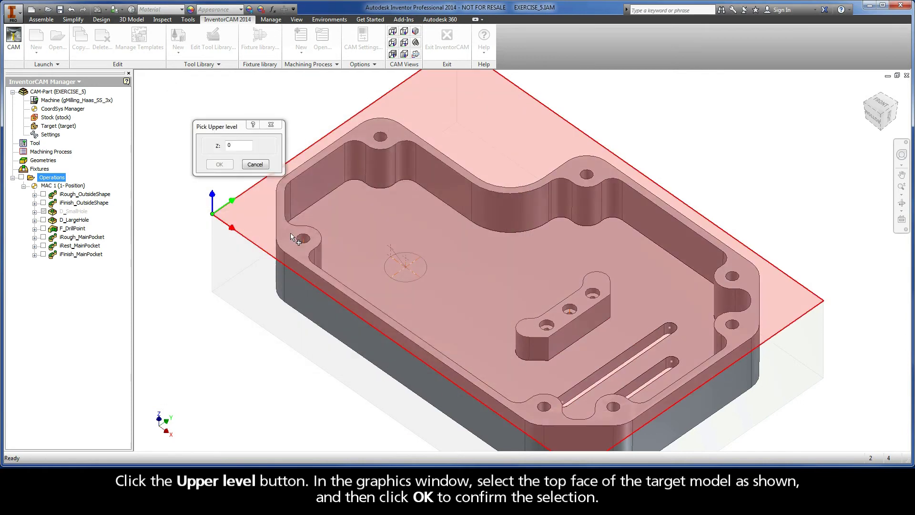
pyautogui.rightClick(288, 239)
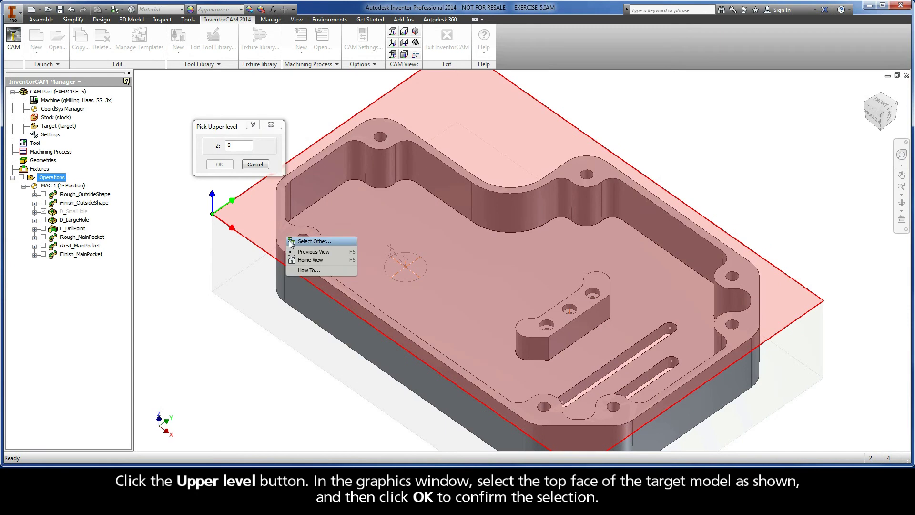
pyautogui.click(290, 242)
pyautogui.click(291, 243)
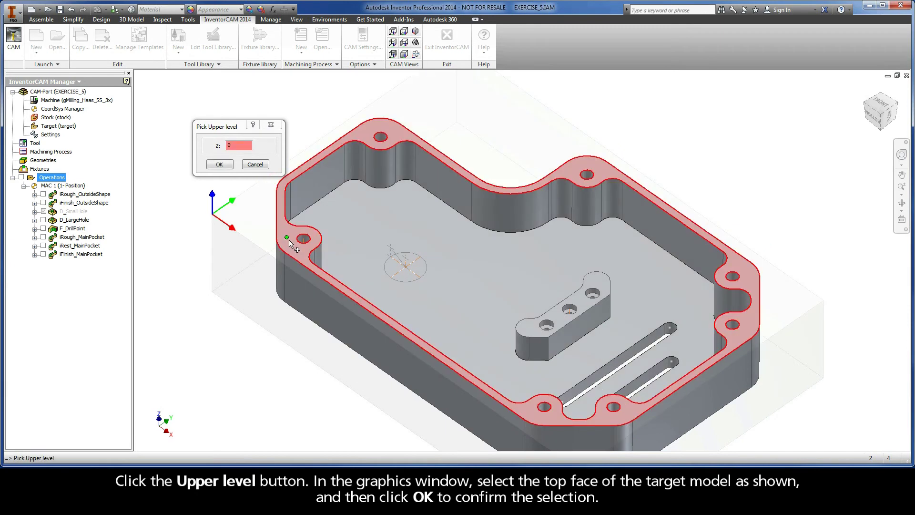
pyautogui.click(220, 165)
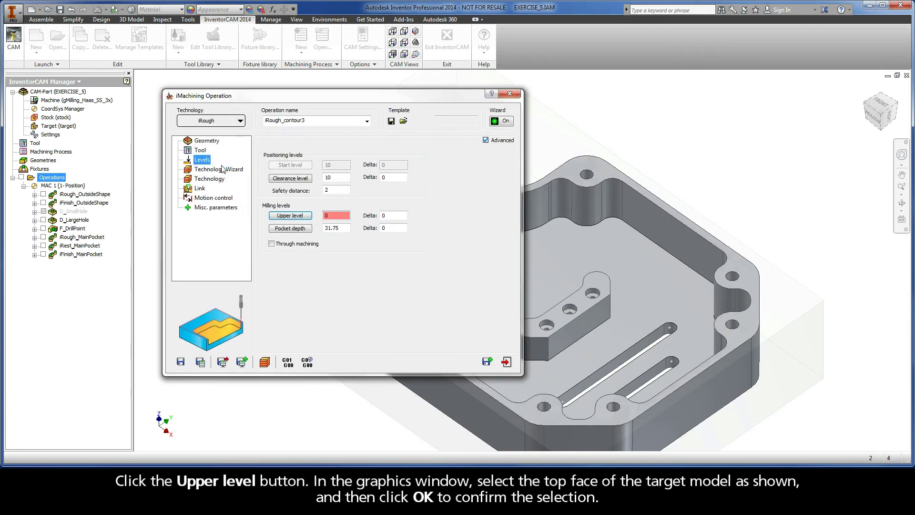
# Set the pocket depth to 6.35 by picking the mounting block's top face (Z -6.35).
pyautogui.click(290, 228)
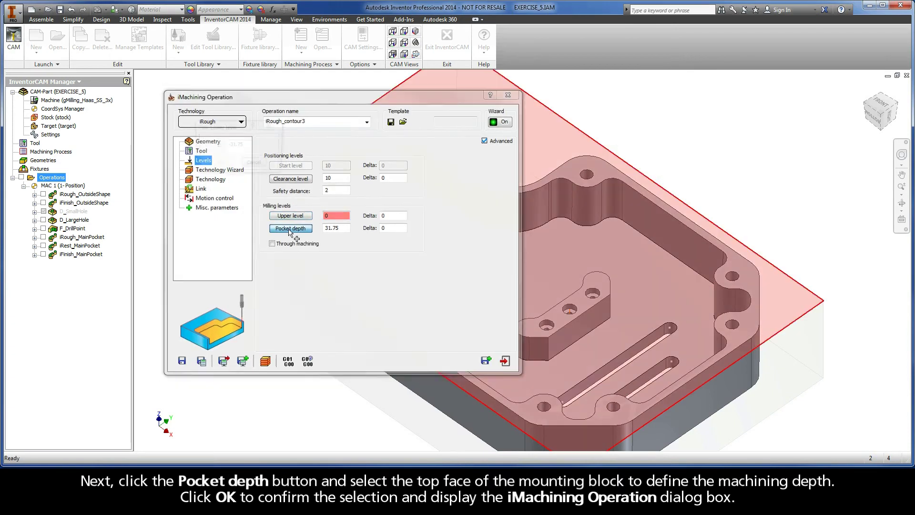
pyautogui.rightClick(526, 329)
pyautogui.click(529, 329)
pyautogui.click(533, 331)
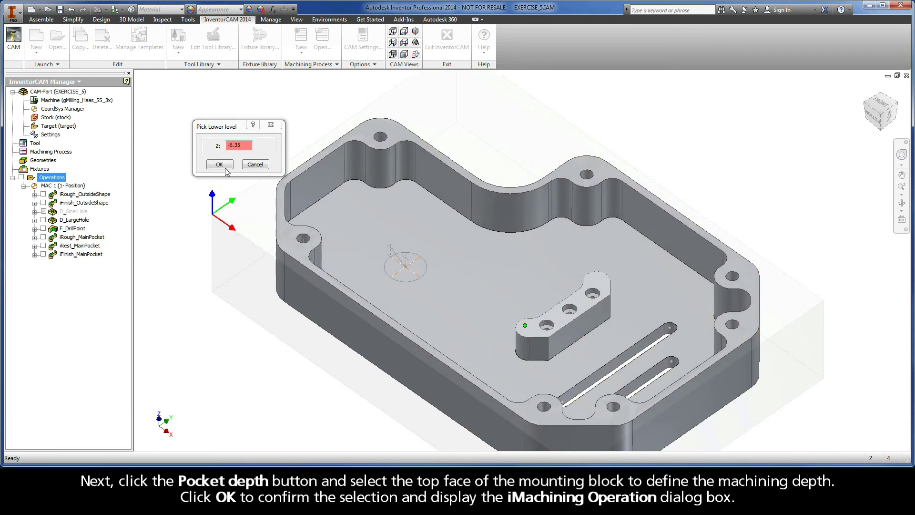
pyautogui.click(219, 165)
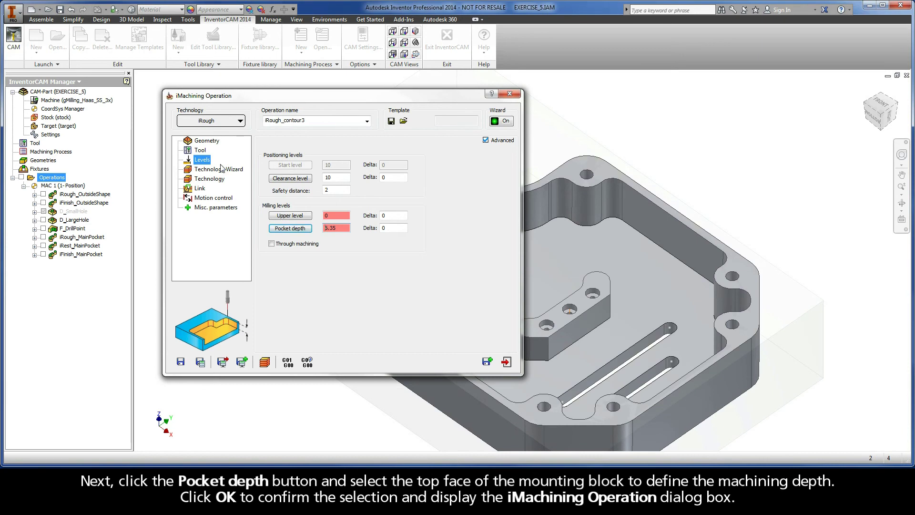
# Lower the Technology Wizard machining level slider to 1.
pyautogui.click(212, 170)
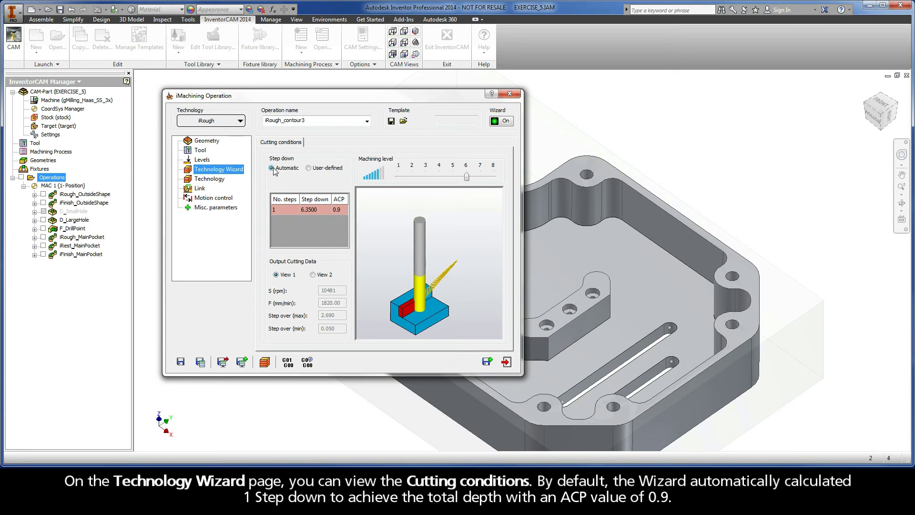
pyautogui.moveTo(272, 171)
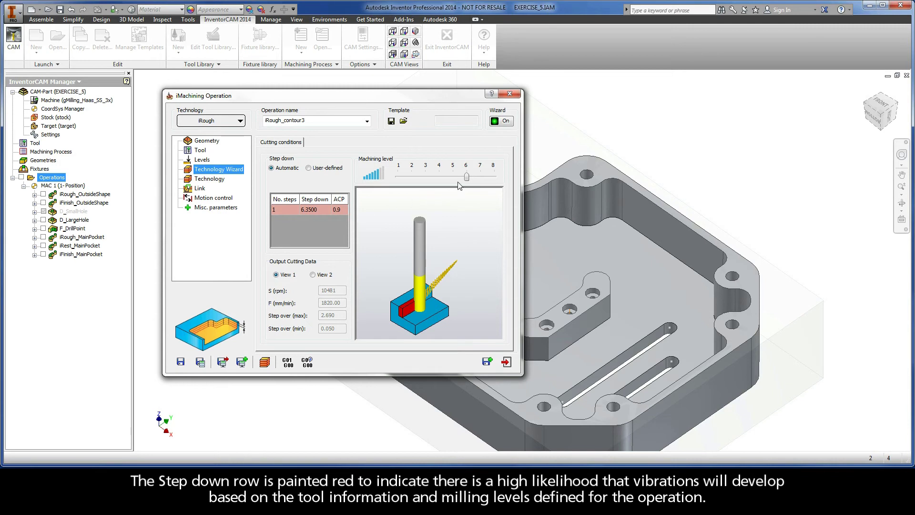
pyautogui.moveTo(466, 177); pyautogui.dragTo(399, 177)
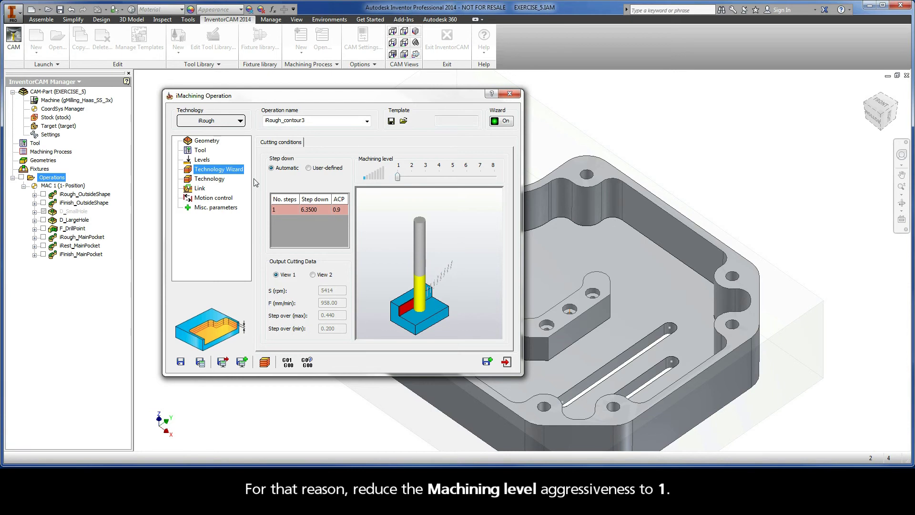
pyautogui.click(216, 181)
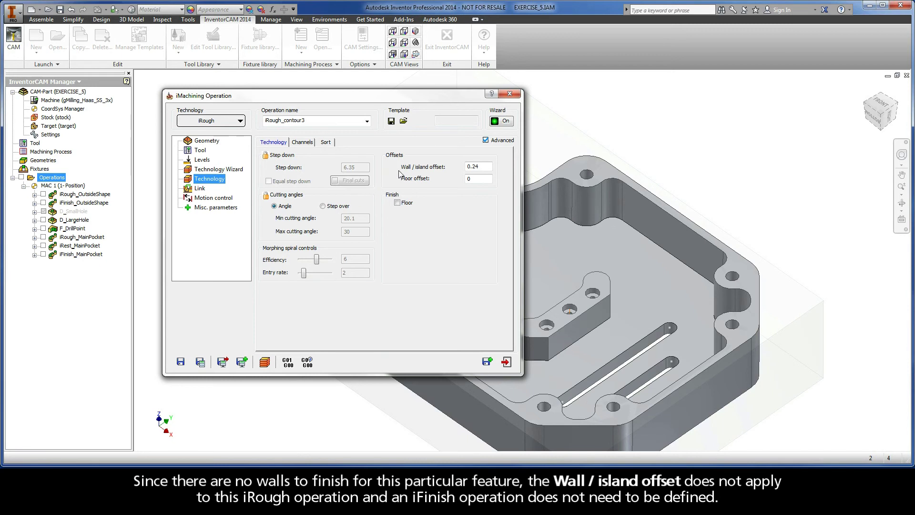
# Enable Floor finishing and enter a floor offset of 0.12.
pyautogui.doubleClick(472, 167)
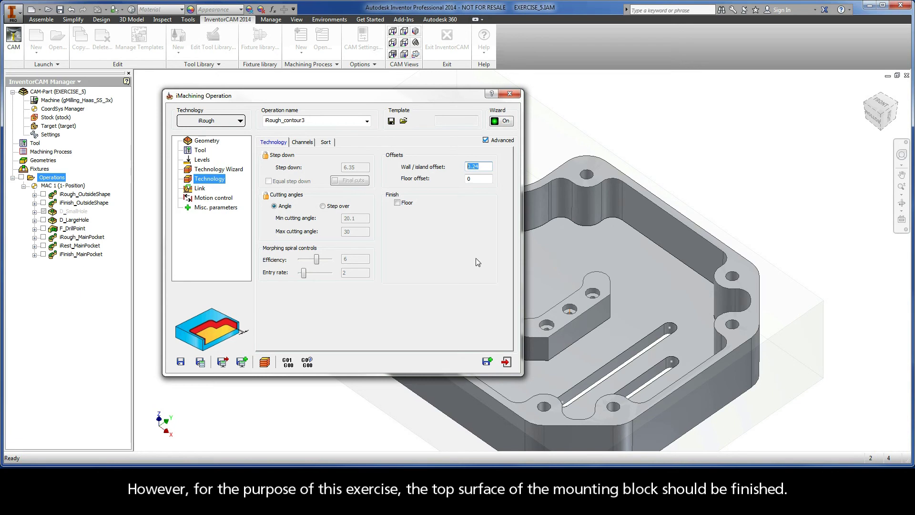
pyautogui.click(398, 203)
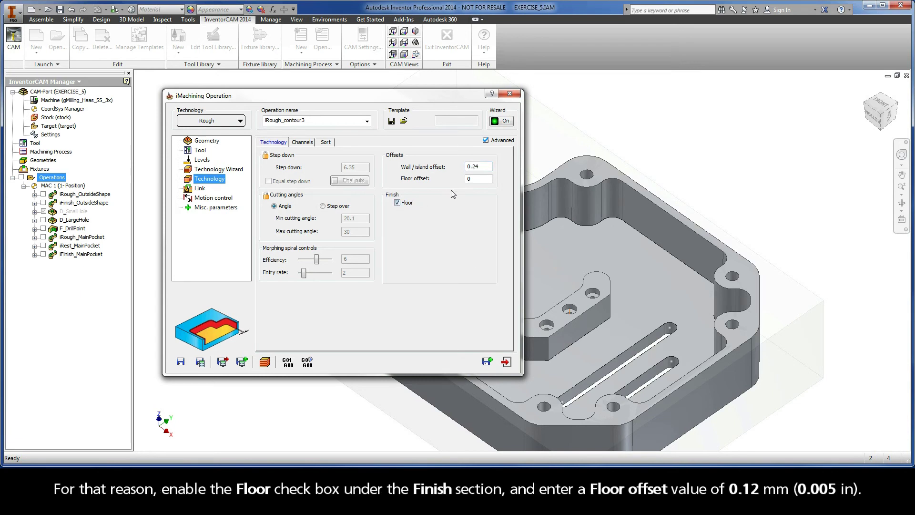
pyautogui.click(477, 179)
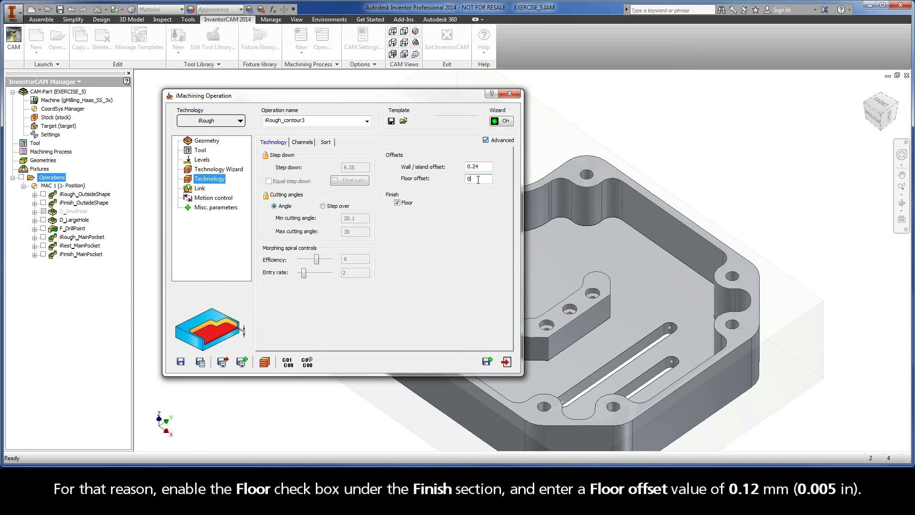
pyautogui.write('.12')
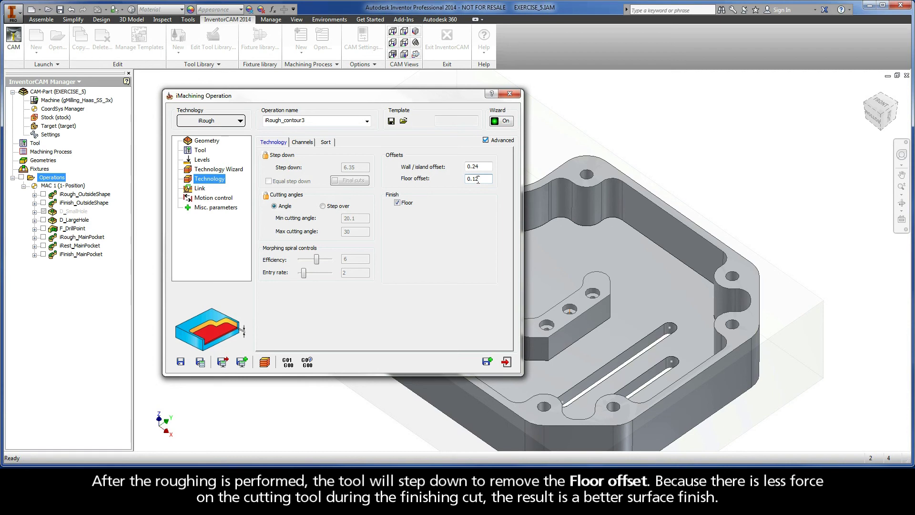
# Replace contour3 in the name to make it iRough_MountingBlock, then Save & Calculate.
pyautogui.doubleClick(311, 121)
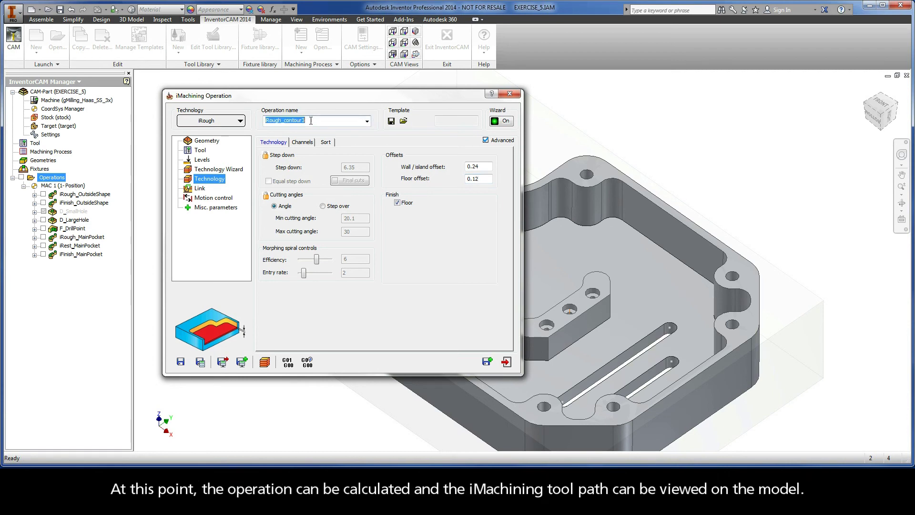
pyautogui.moveTo(306, 121); pyautogui.dragTo(285, 122)
pyautogui.write('Mounting')
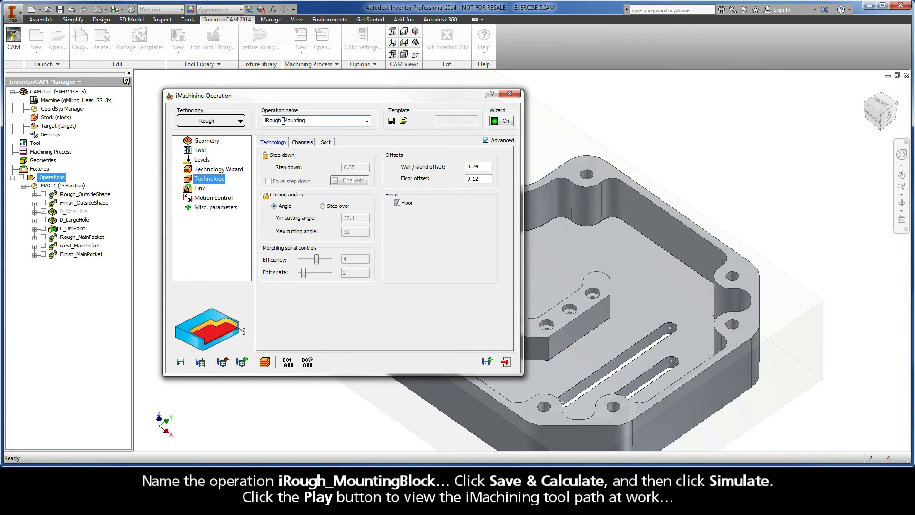
pyautogui.write('Block')
pyautogui.click(199, 363)
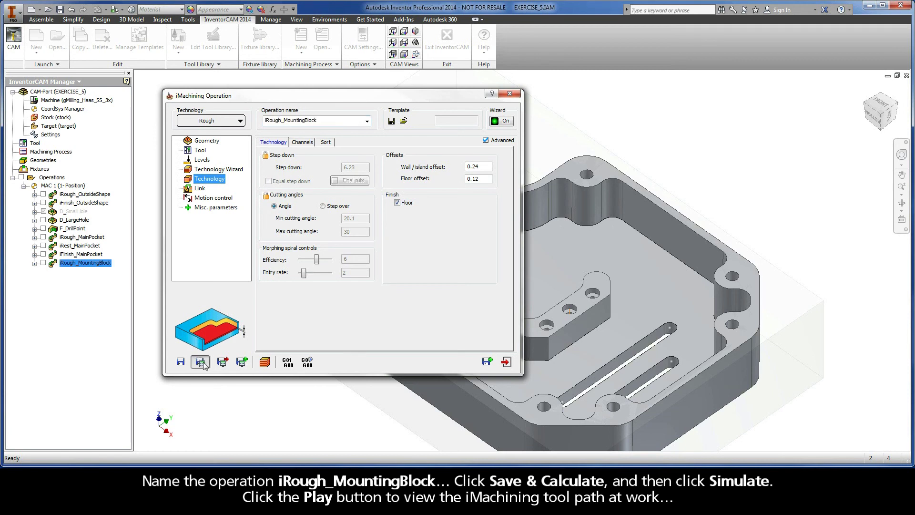
# Play the operation's tool path simulation, adjusting the simulation speed as it runs.
pyautogui.click(265, 364)
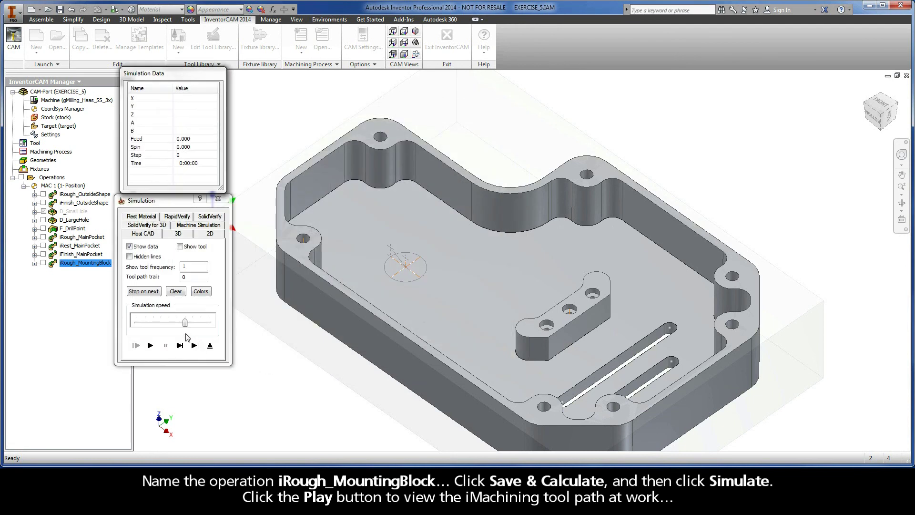
pyautogui.moveTo(185, 322); pyautogui.dragTo(160, 323)
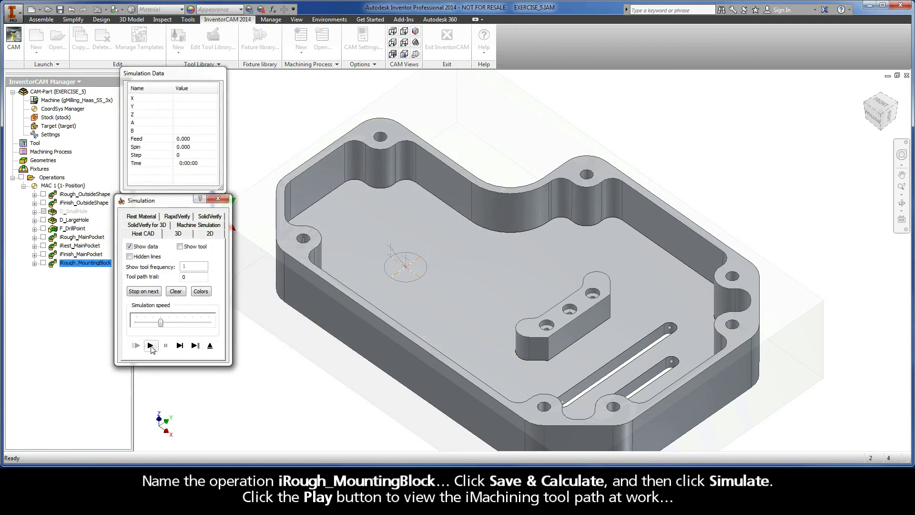
pyautogui.click(151, 346)
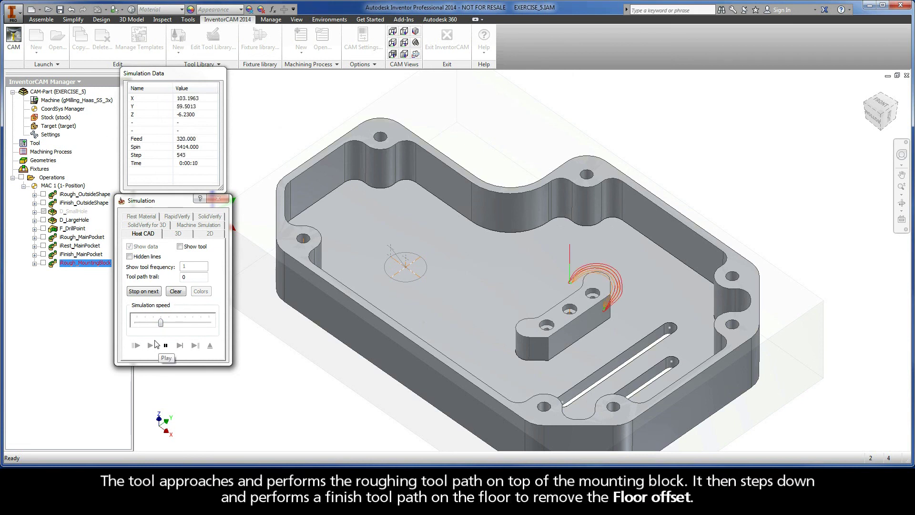
pyautogui.moveTo(162, 325); pyautogui.dragTo(185, 326)
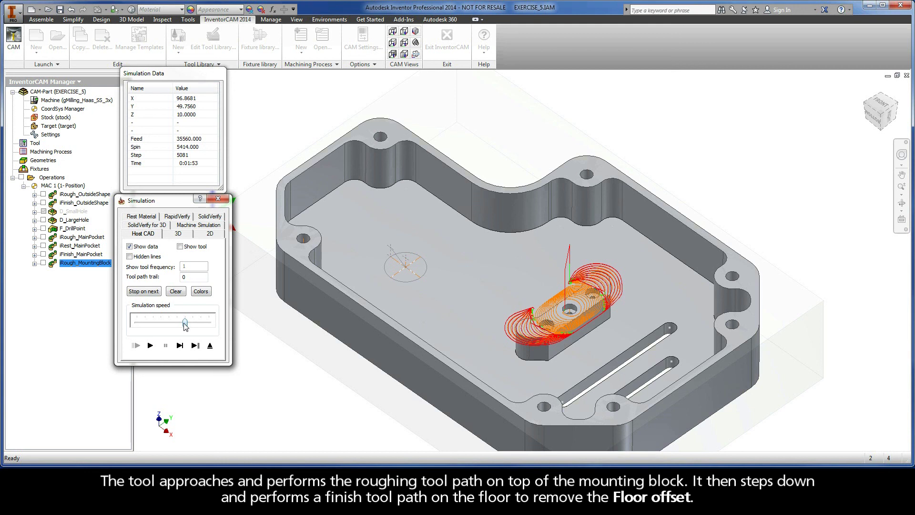
# Exit the Simulation panel and then the iMachining Operation dialog.
pyautogui.click(210, 347)
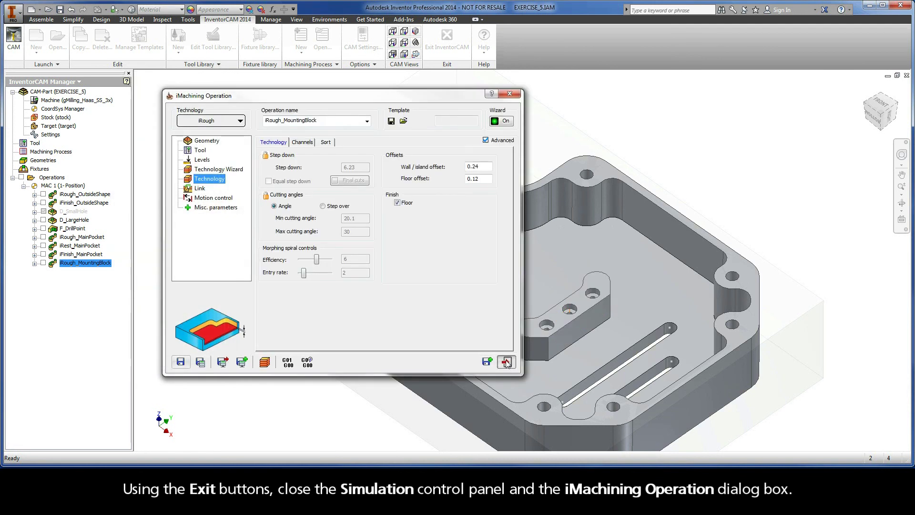
pyautogui.click(506, 362)
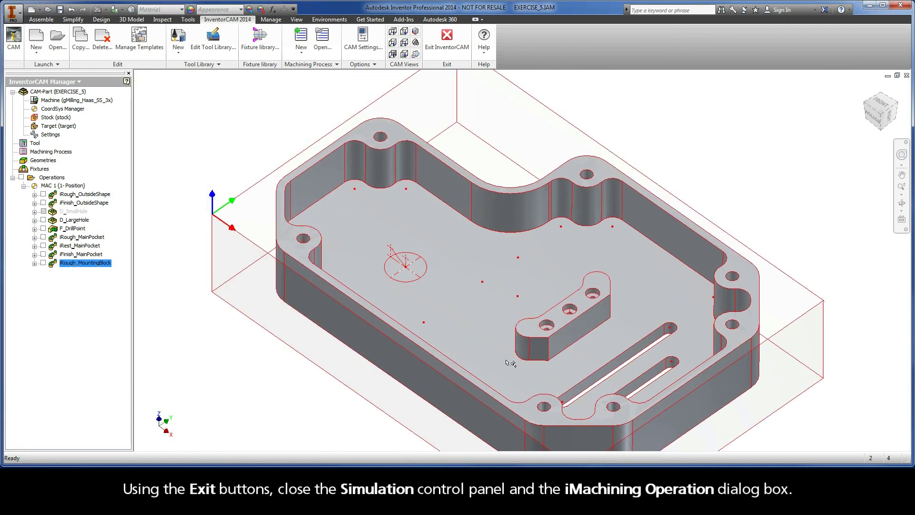